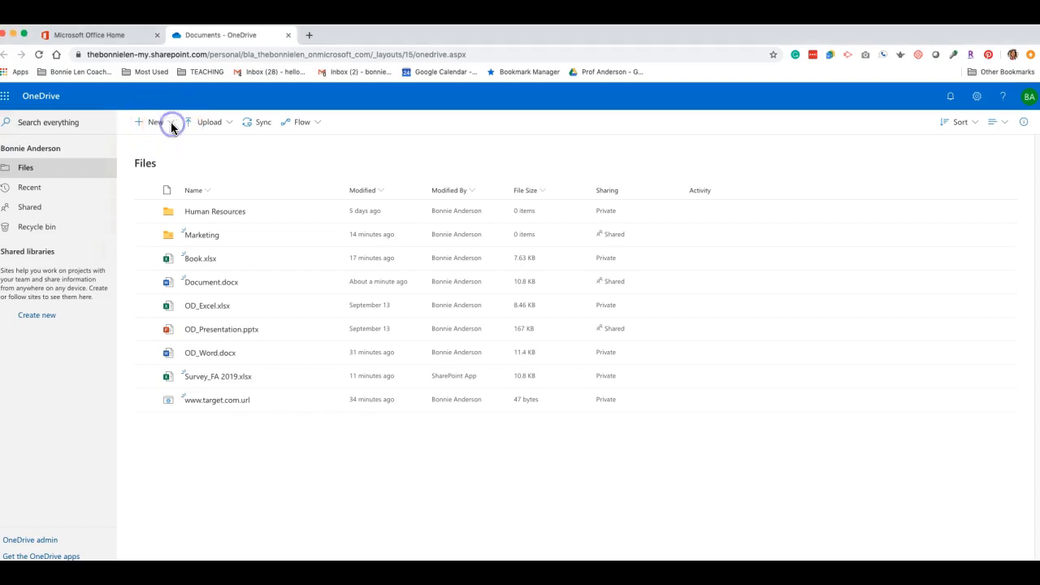
Step: Create a new blank Word document, Document1, from OneDrive's New menu
click(170, 123)
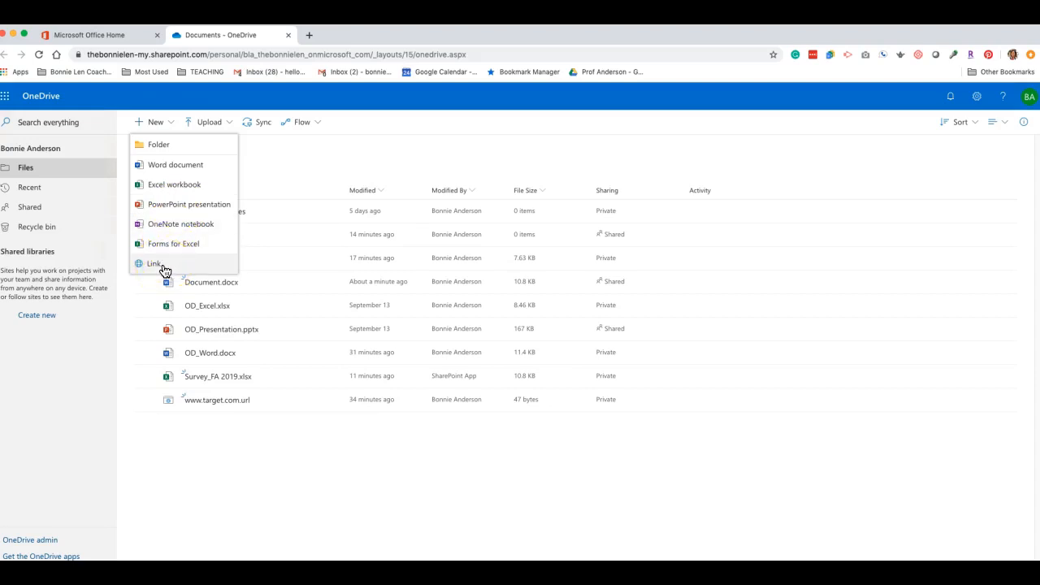
click(181, 169)
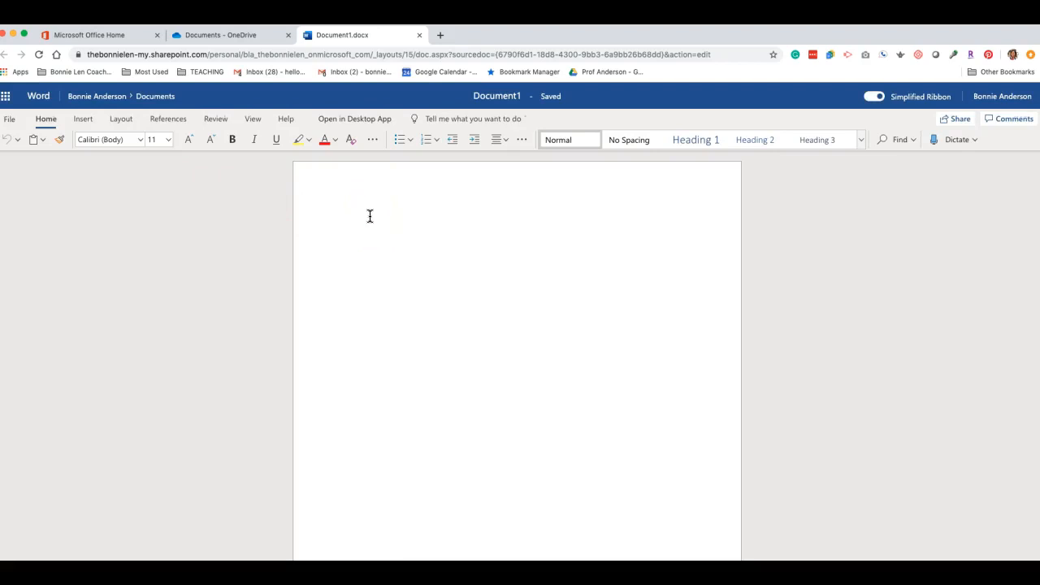
Step: Write the line "This is a document" and confirm it saves automatically
text(This is a new)
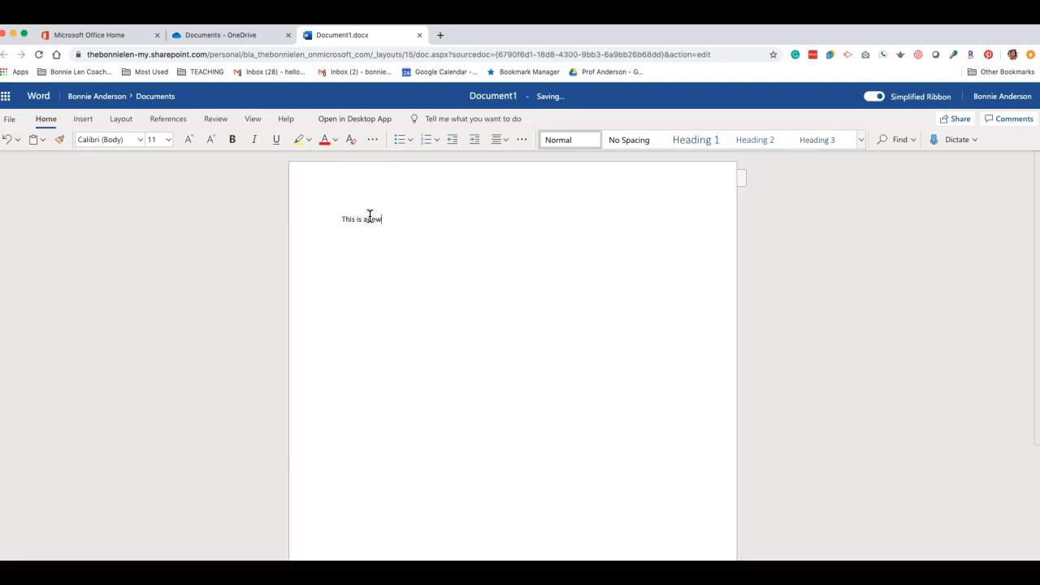
key(BackSpace)
key(BackSpace)
key(BackSpace)
click(552, 99)
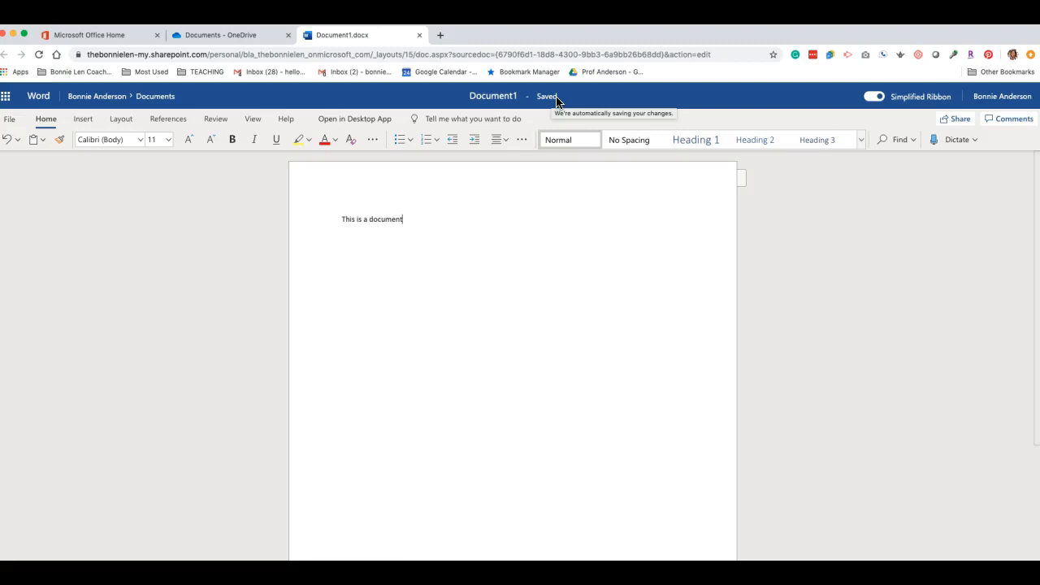
Step: Rename the document from Document1 to Test
click(492, 97)
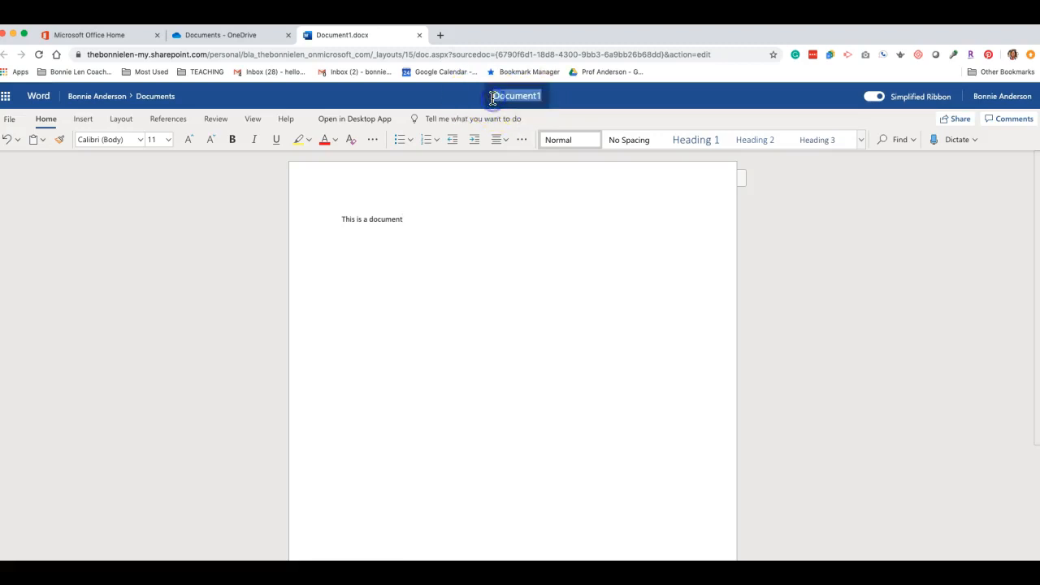
text(Test)
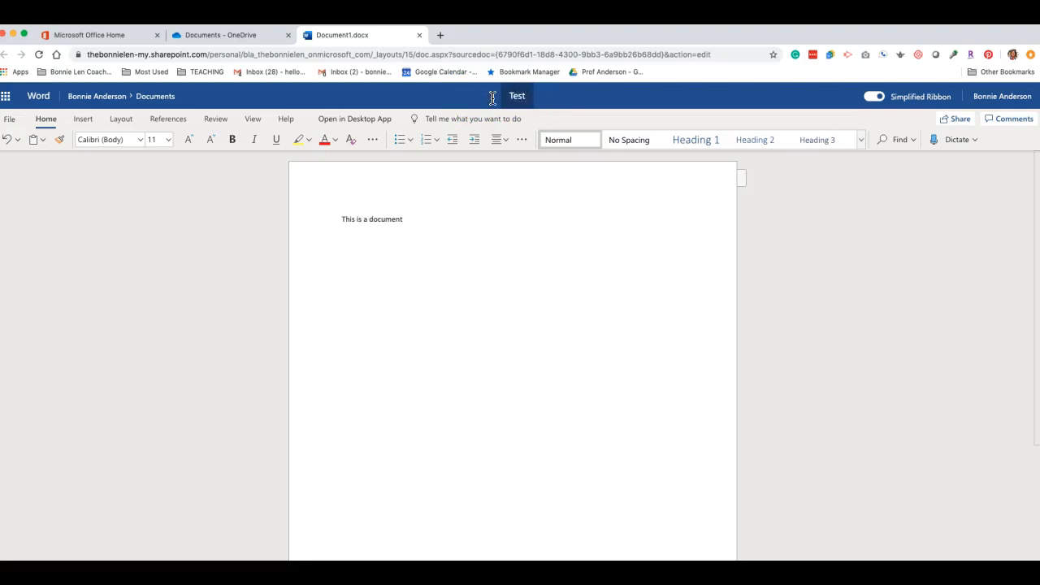
key(Return)
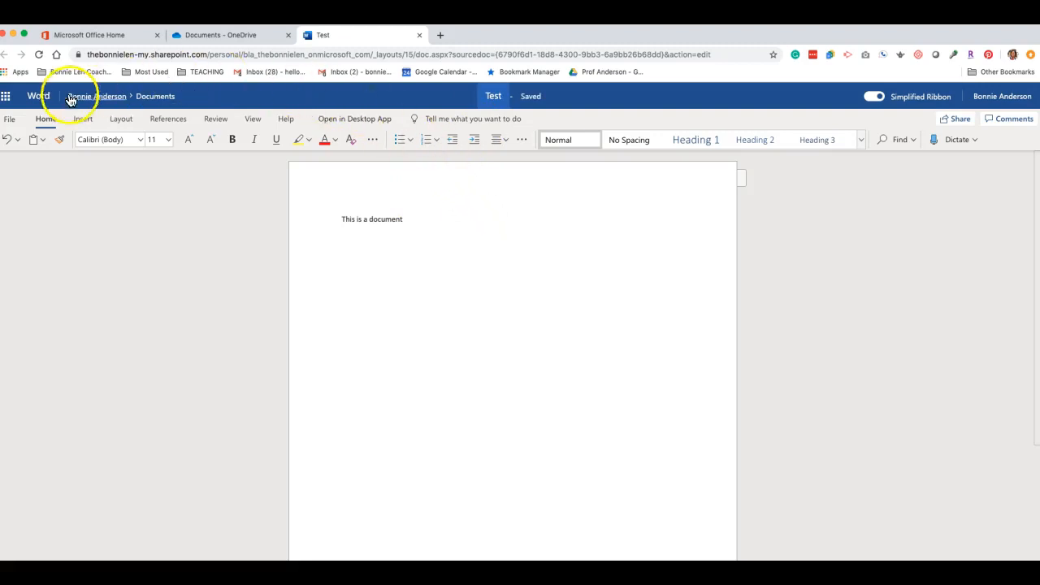
Step: Go back to the OneDrive Files list through the app launcher to find Test.docx
click(6, 99)
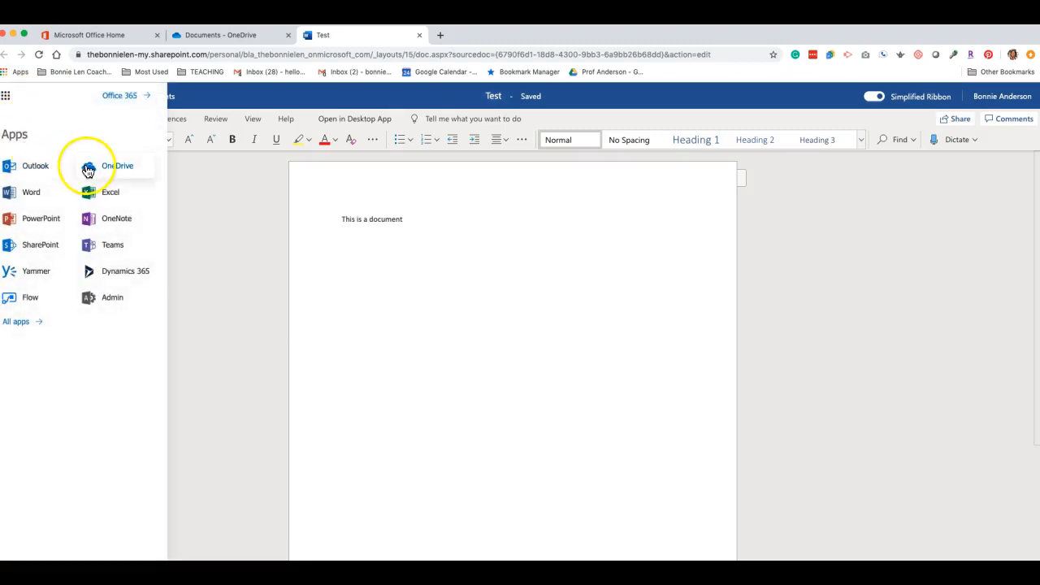
click(113, 169)
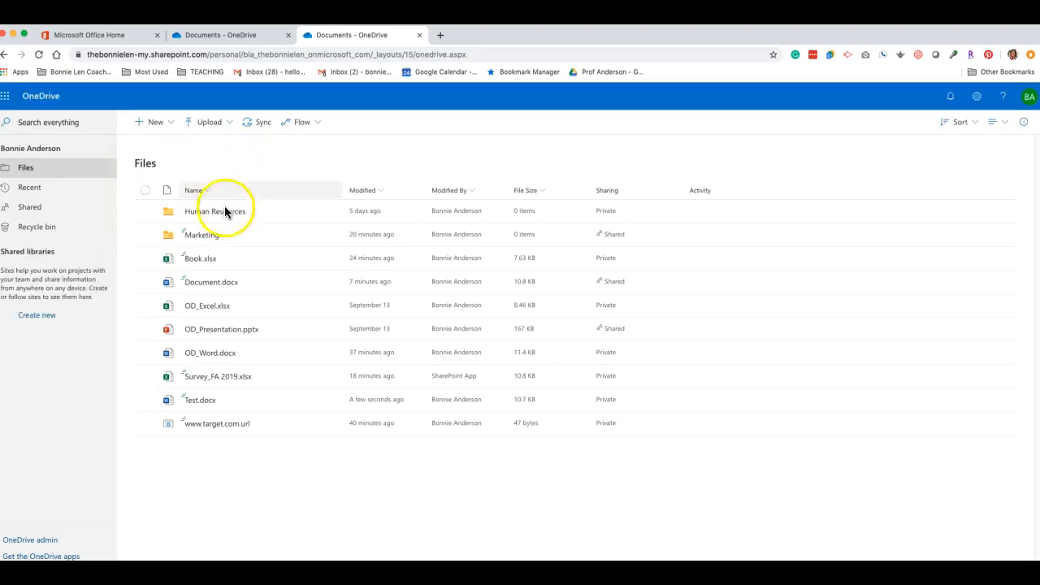
mouse_move(191, 406)
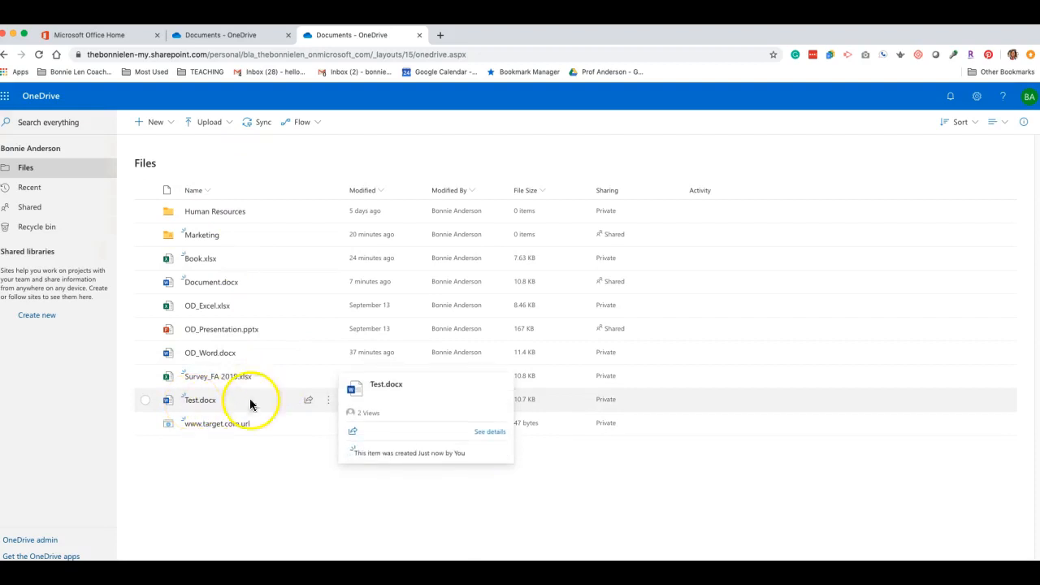
Step: Share Test.docx with the recipient's e-mail address and copy its edit link
click(308, 401)
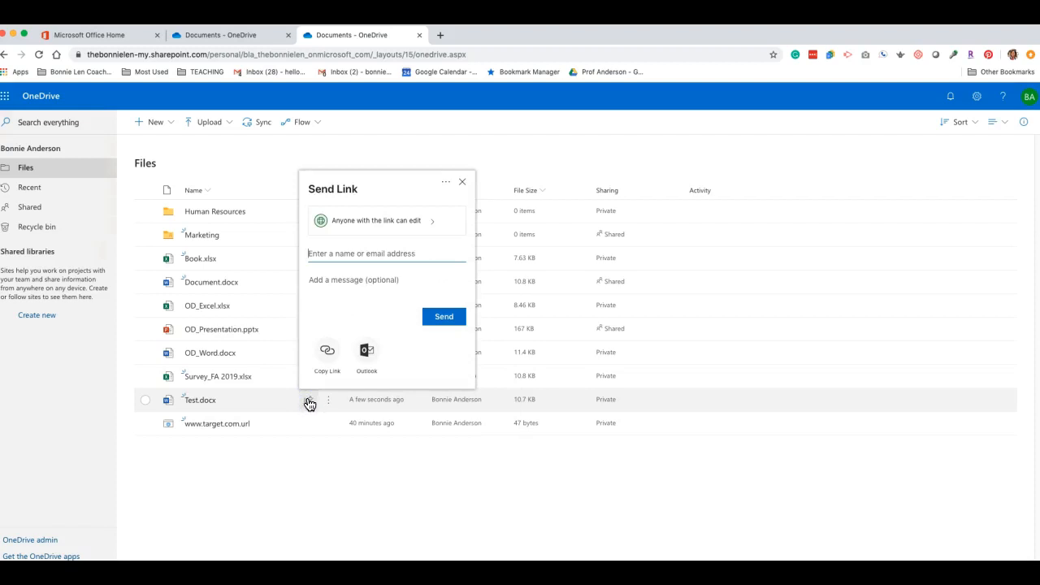
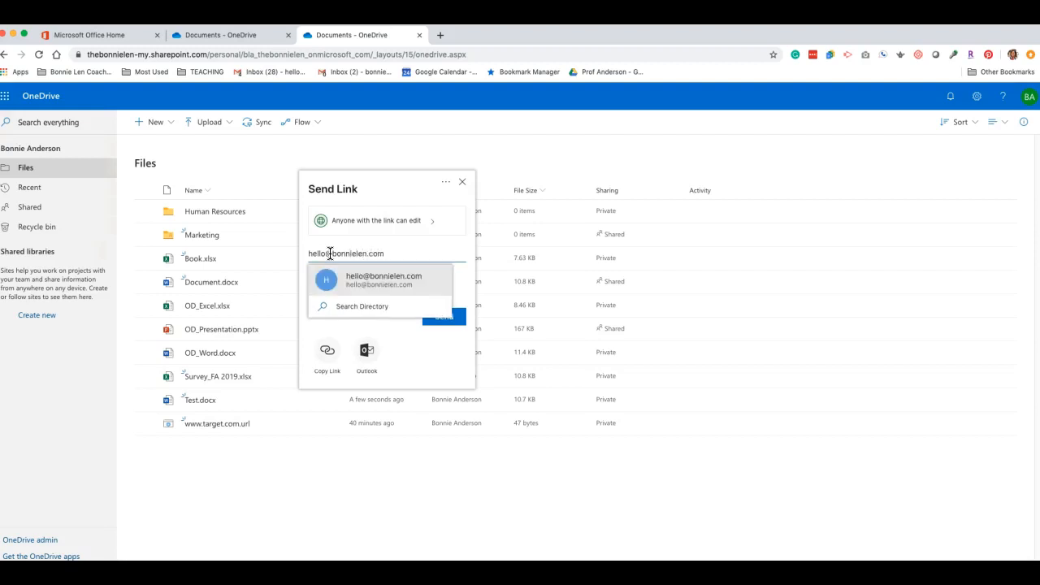
click(383, 279)
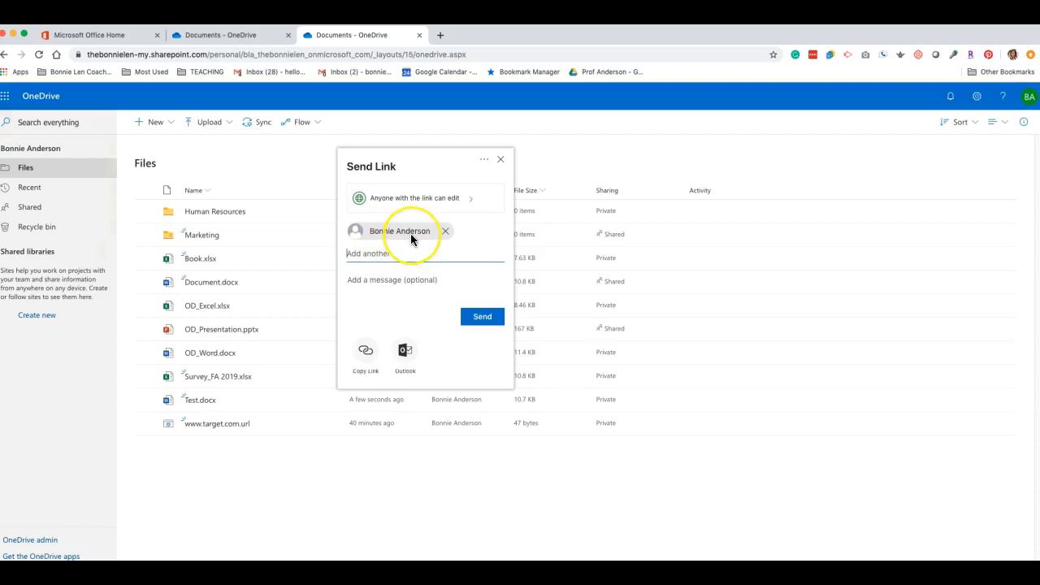
click(366, 355)
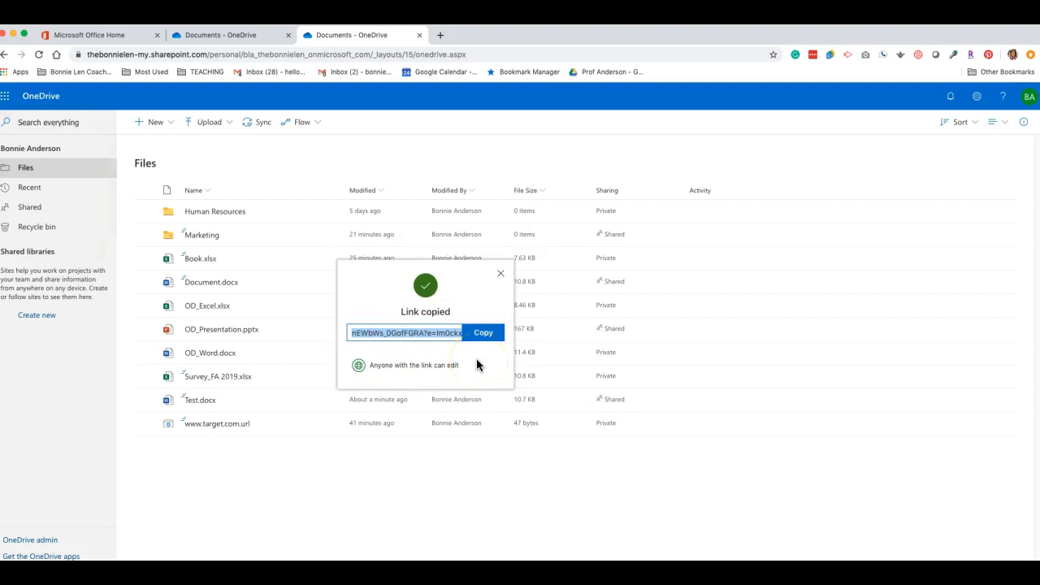
click(483, 336)
click(483, 336)
click(501, 274)
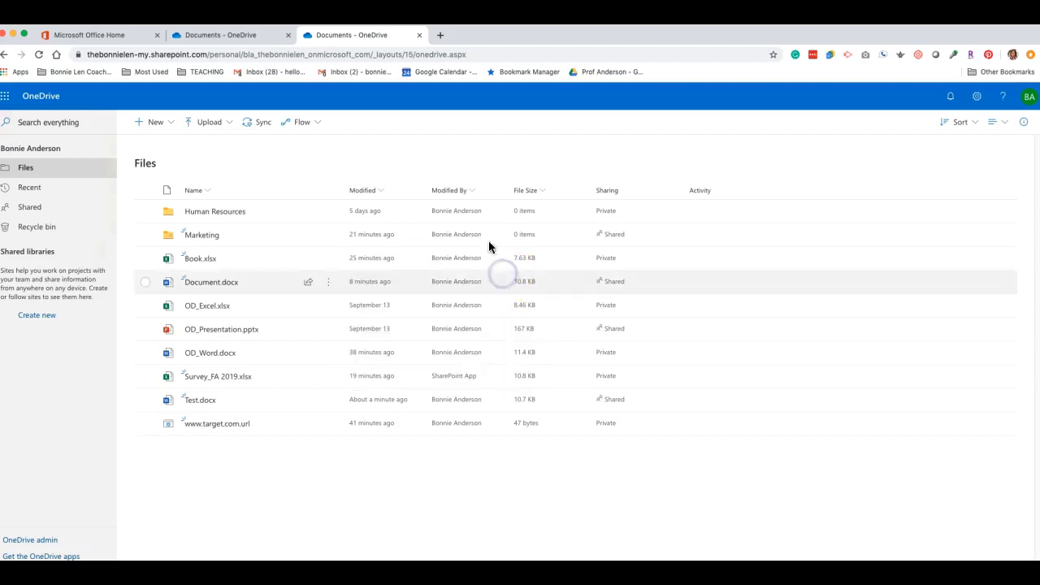
Step: Open the copied Test.docx link in a new Chrome tab, then close that tab
click(439, 35)
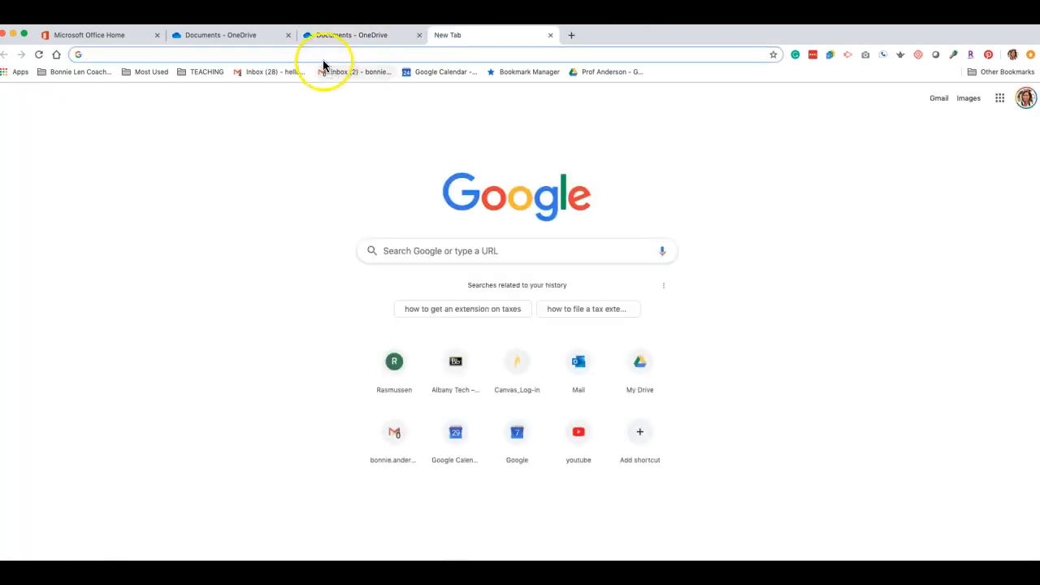
right_click(324, 53)
click(362, 113)
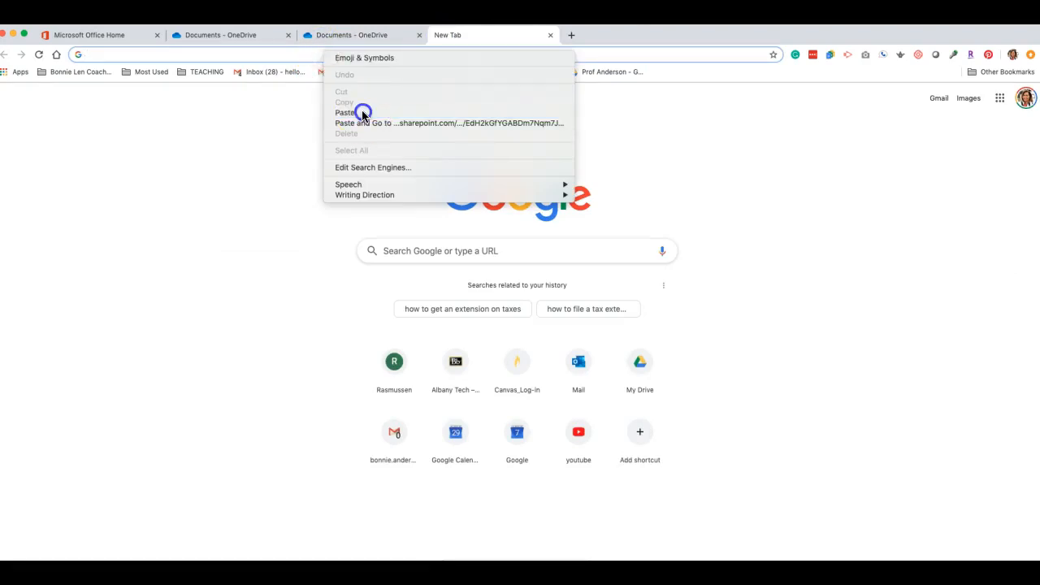
key(Return)
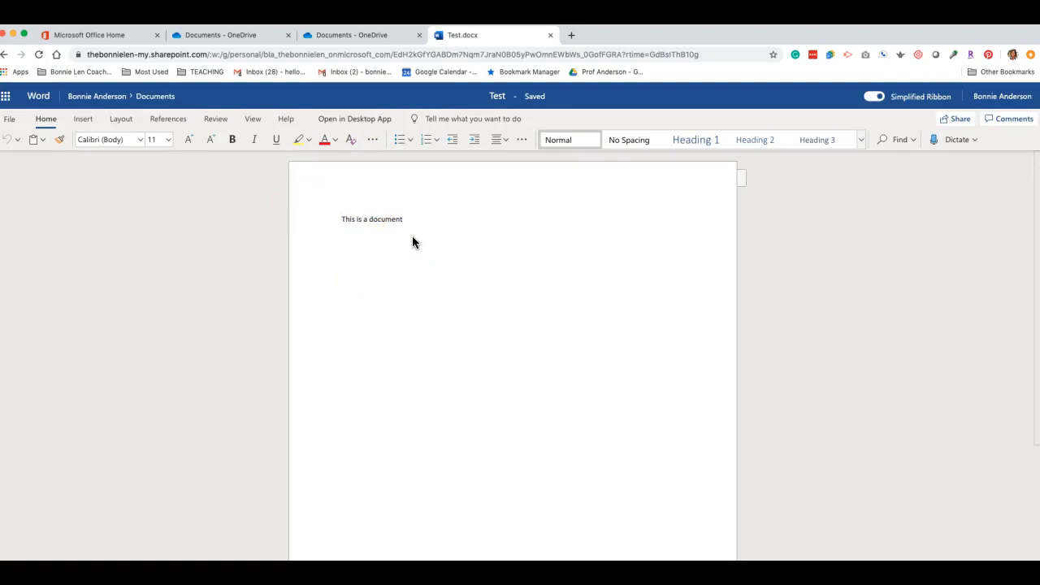
click(550, 36)
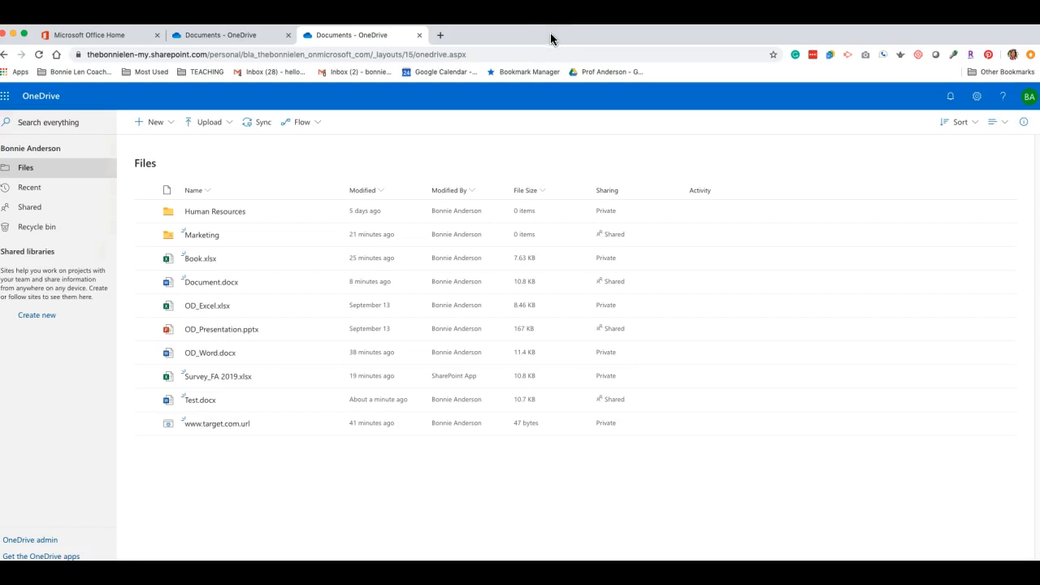
Step: Close the duplicate OneDrive tab and open Test.docx's action menu
click(419, 36)
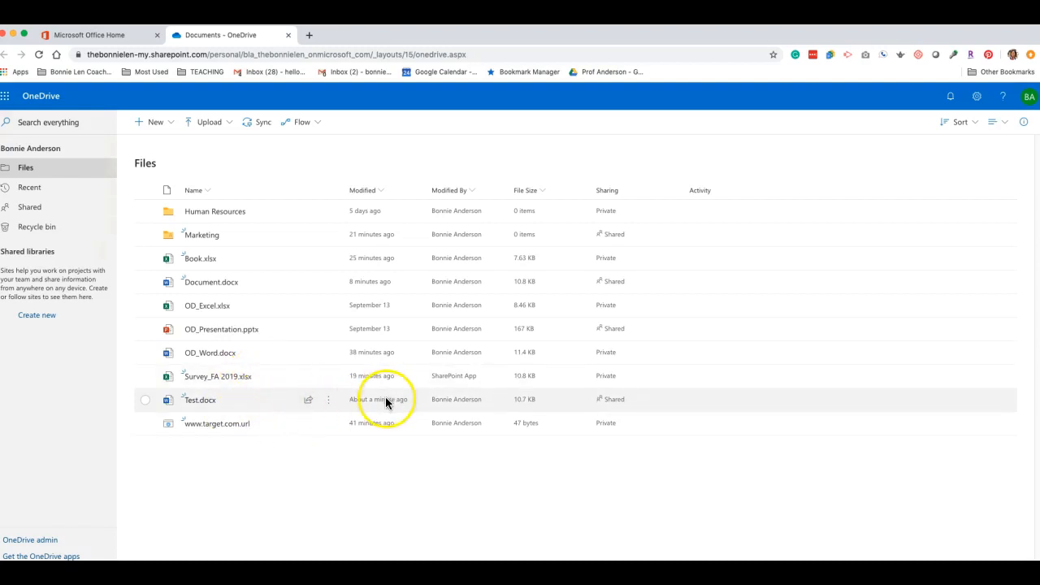
click(601, 401)
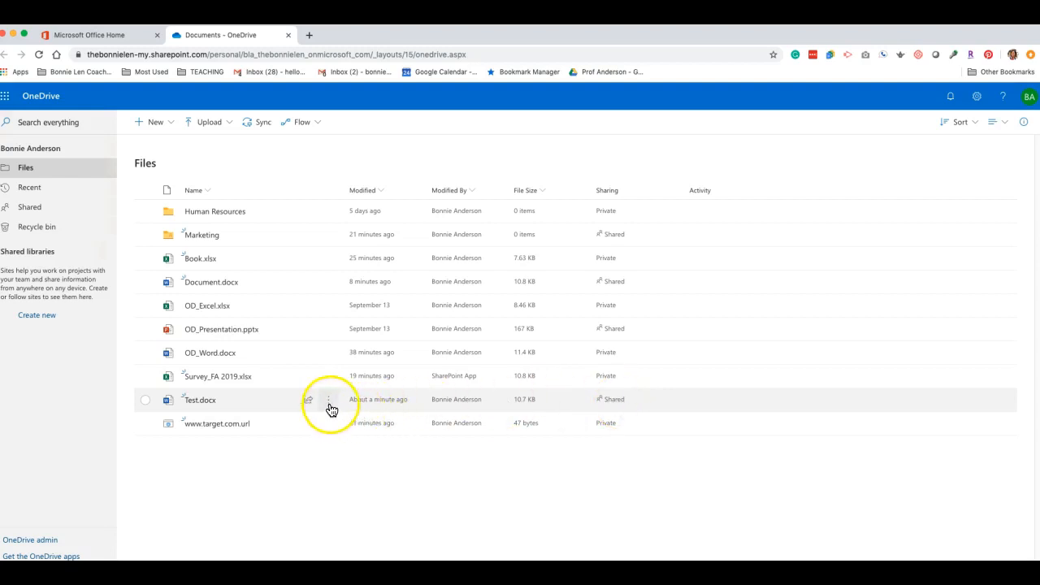
mouse_move(331, 407)
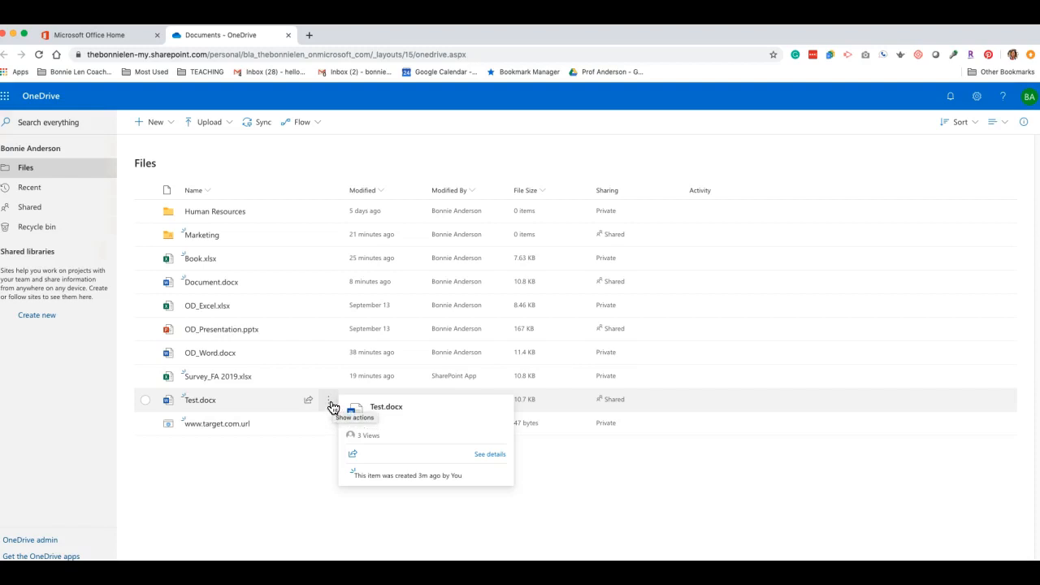
click(330, 404)
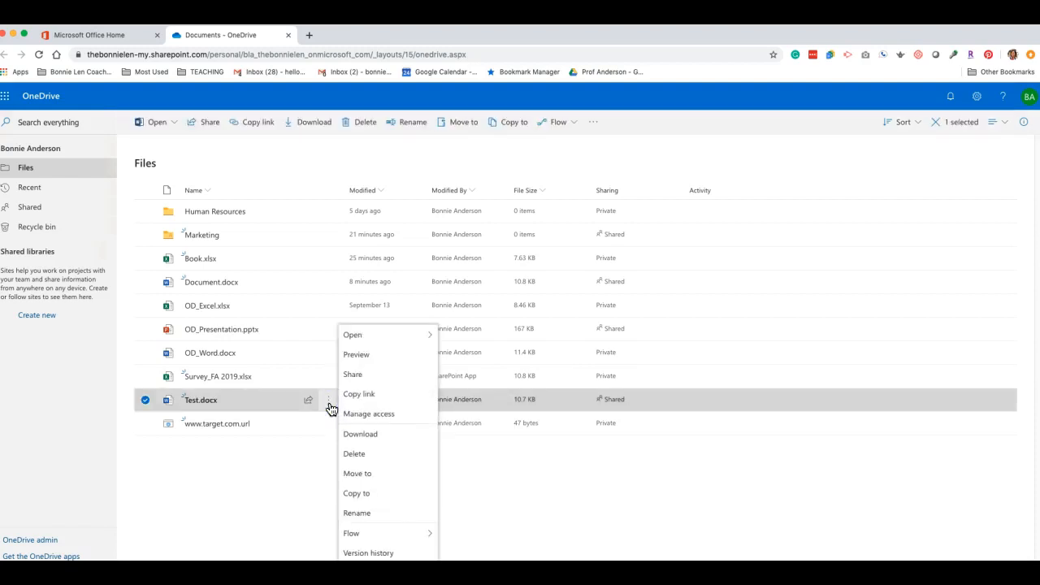
Step: In Manage Access for Test.docx, stop sharing and confirm removing all links and access
click(371, 414)
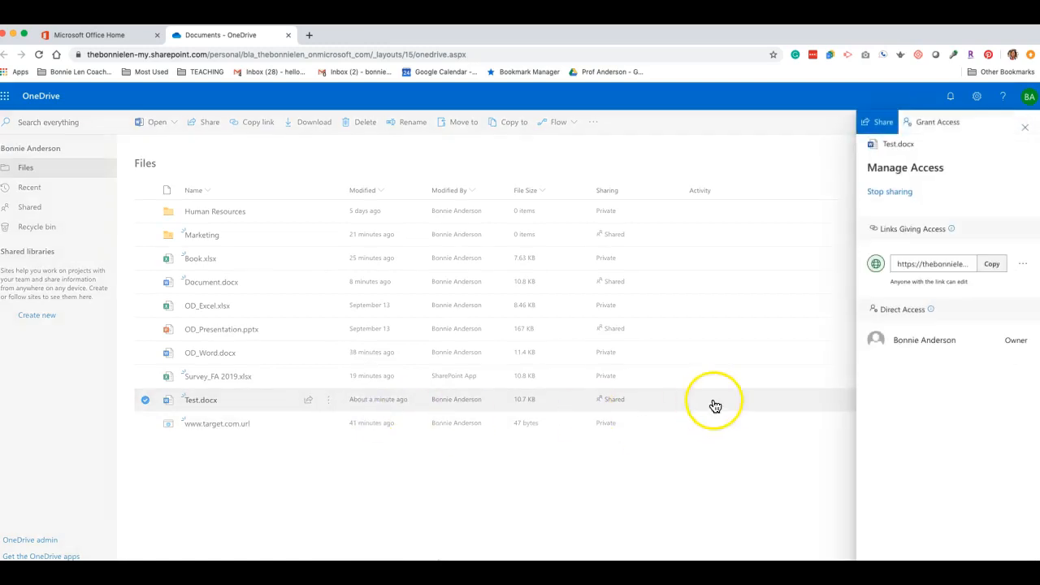
click(903, 194)
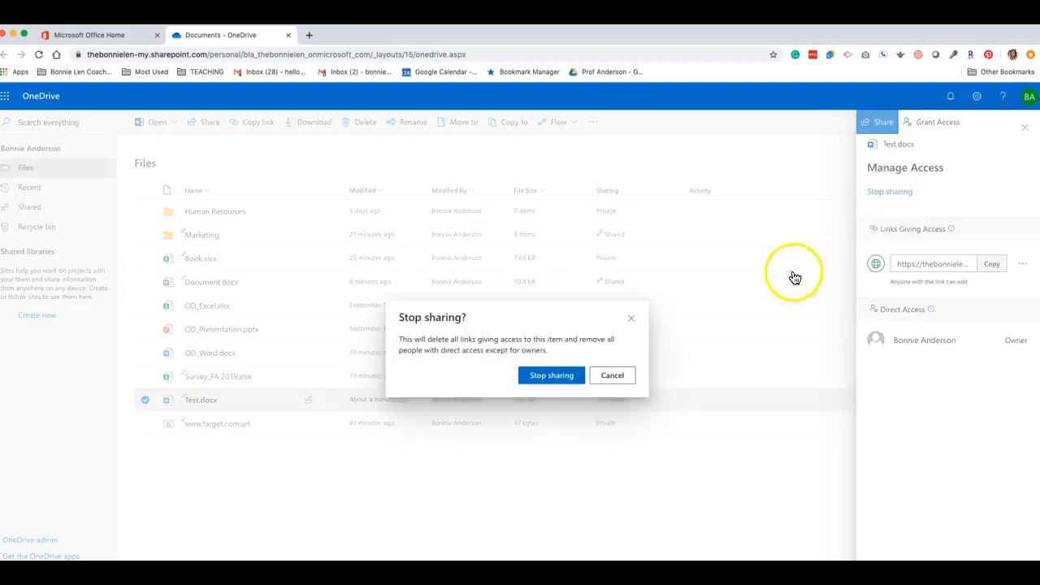
click(552, 381)
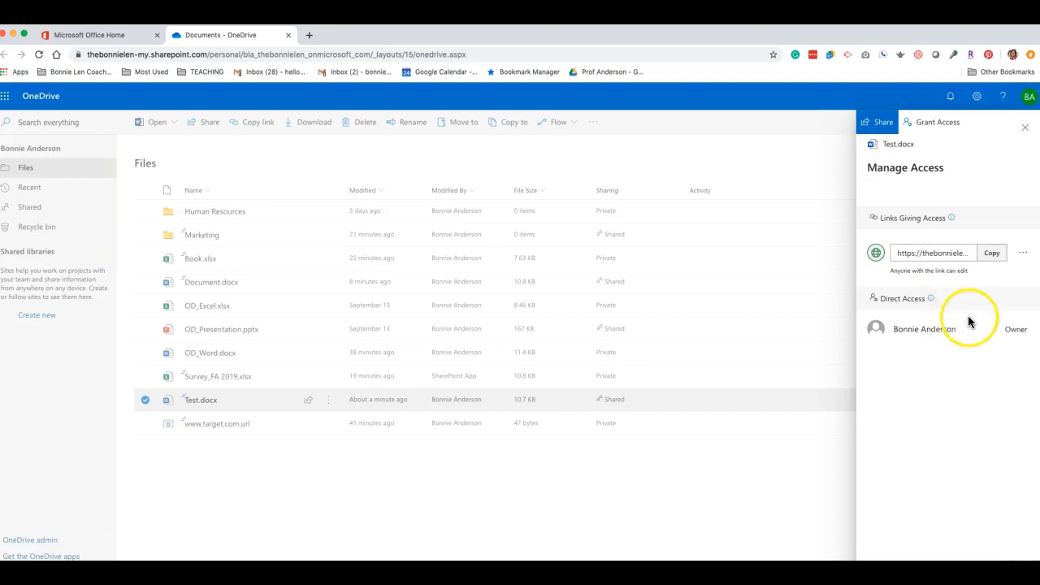
click(942, 122)
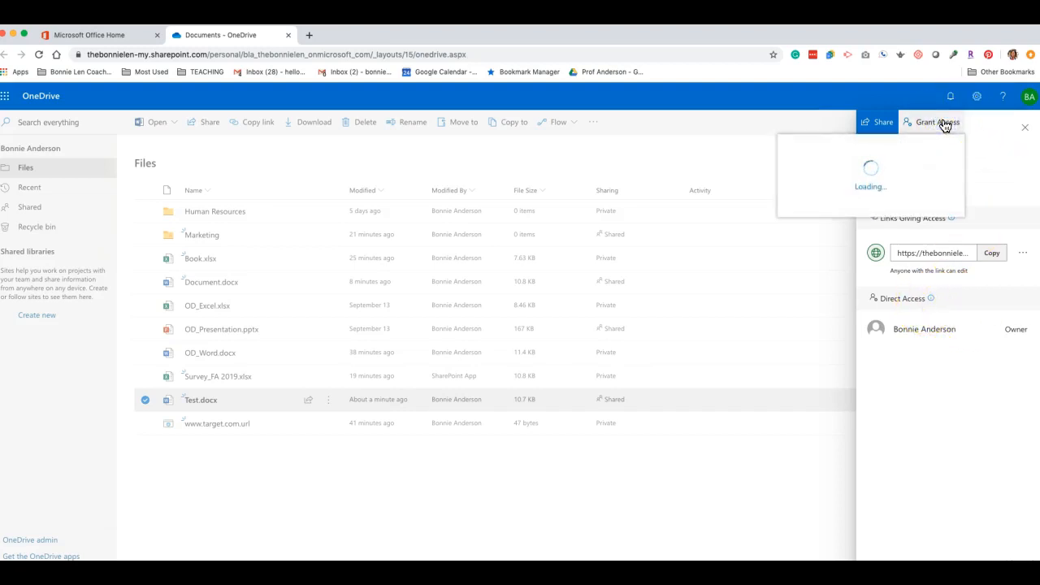
click(943, 128)
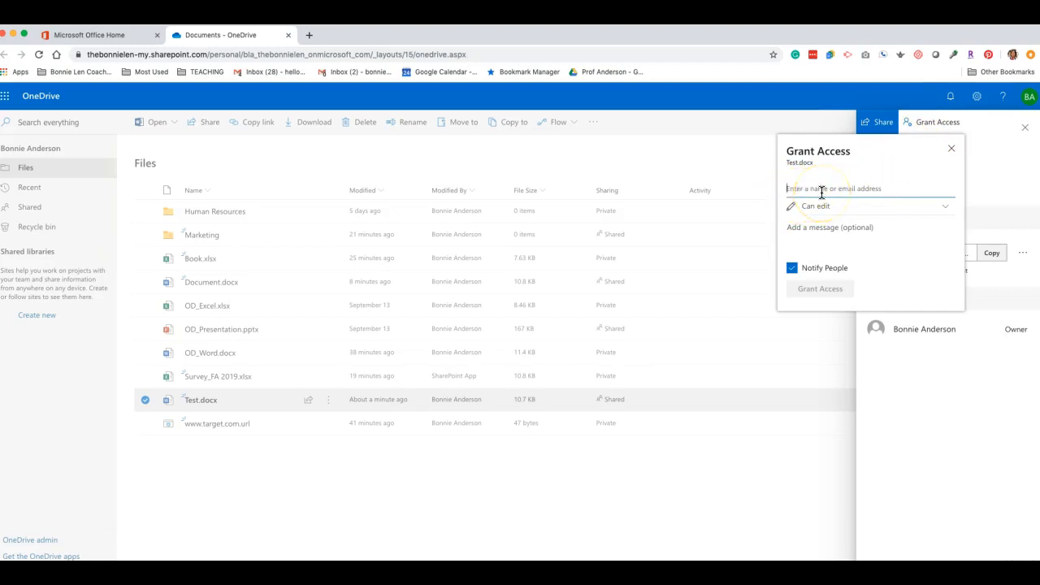
click(945, 210)
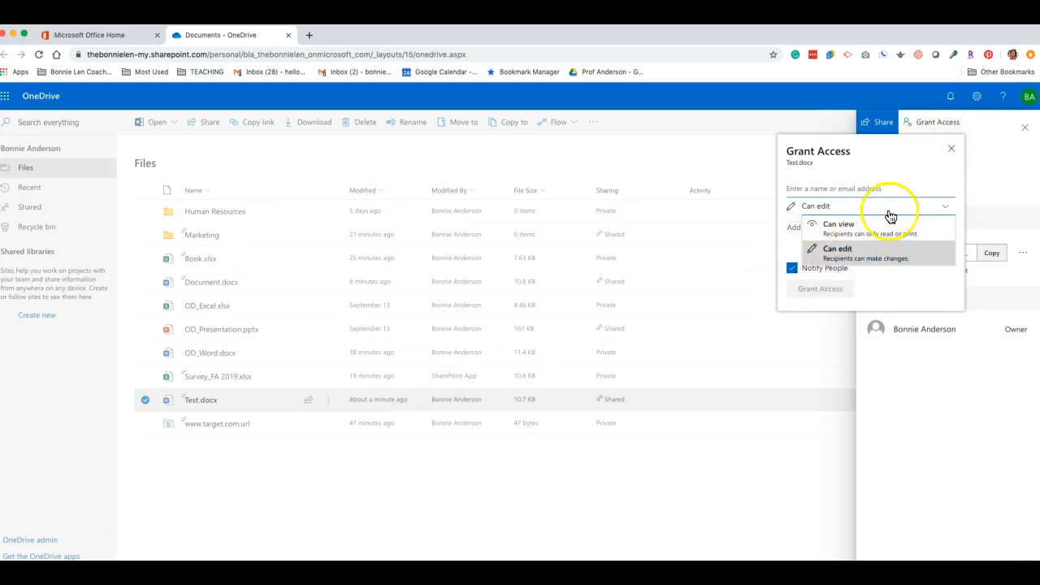
click(952, 151)
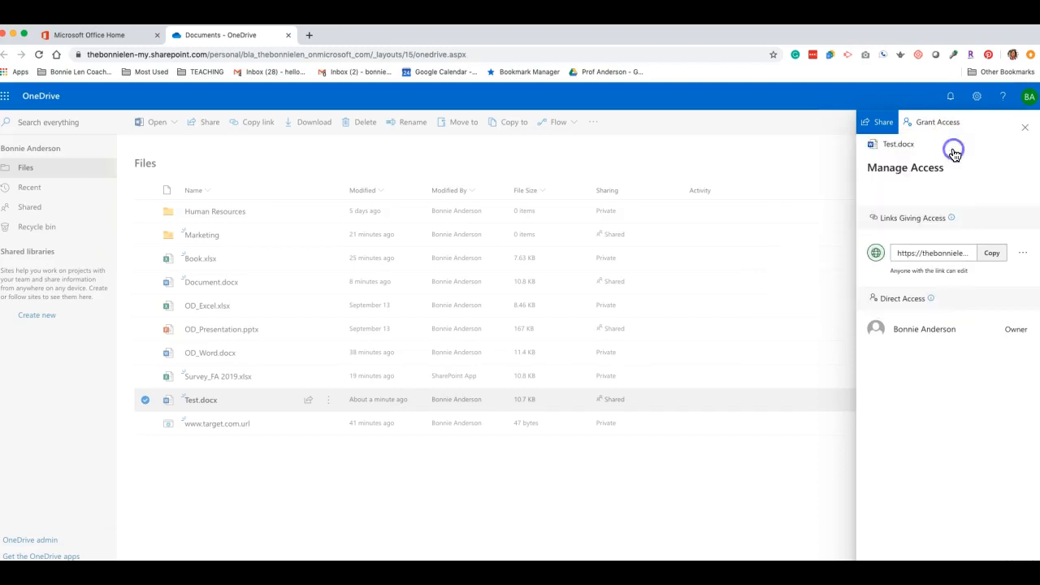
Step: Close the Manage Access panel and reload so Test.docx shows as Private
click(1025, 130)
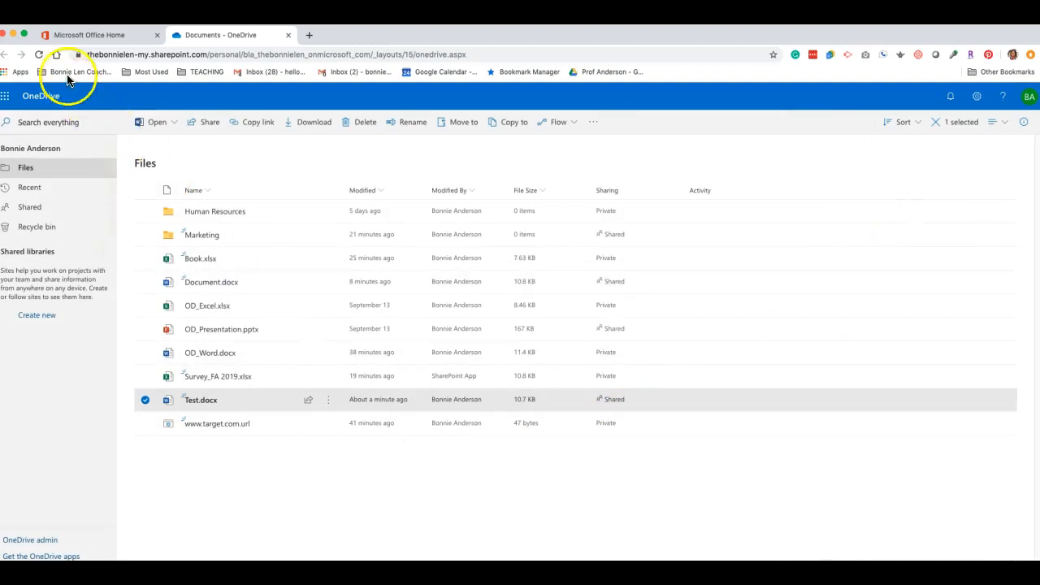
click(37, 54)
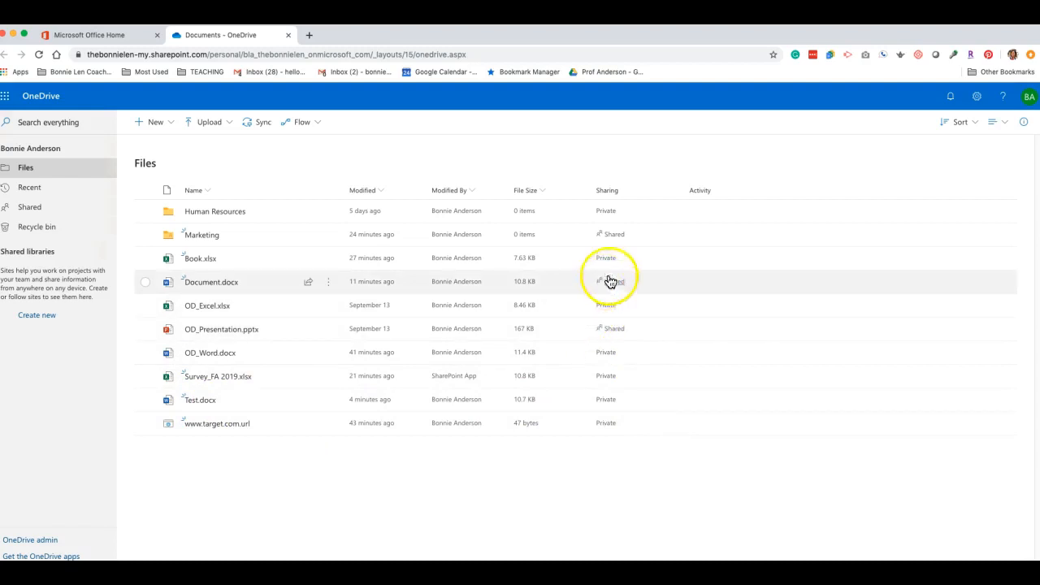
Step: Create a new folder named Branding in Files
click(172, 125)
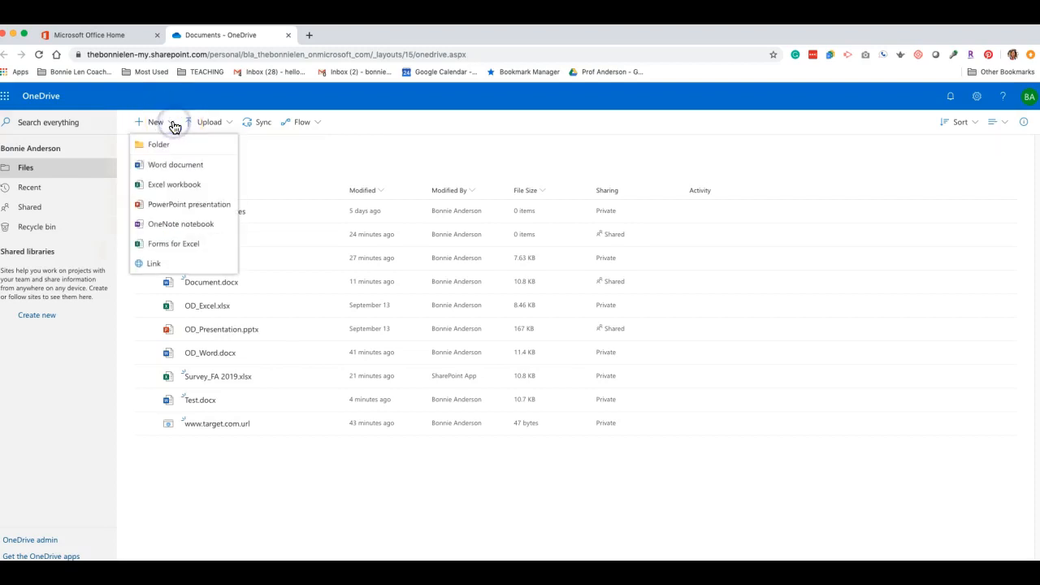
click(160, 145)
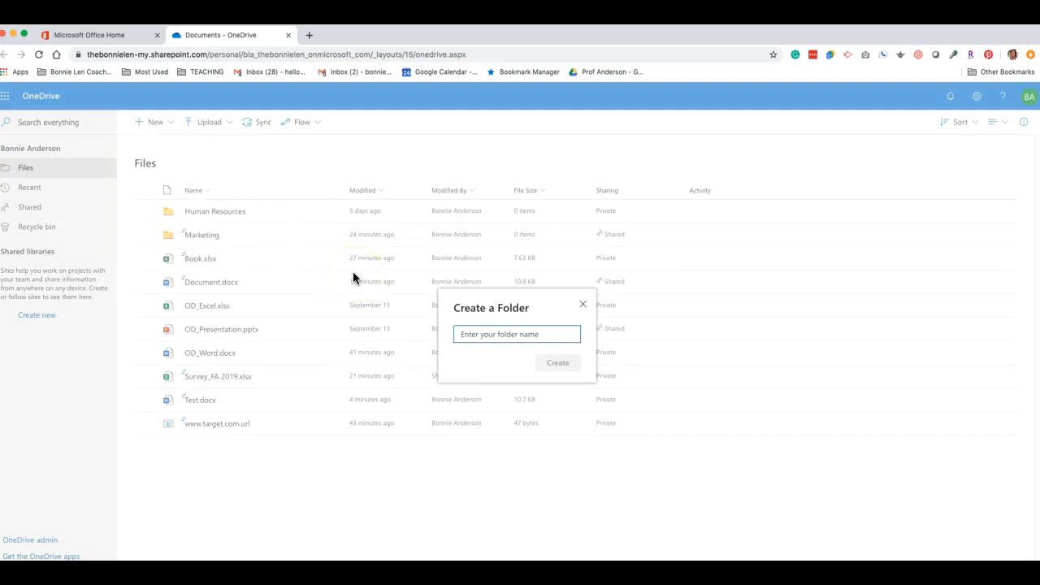
text(Branding)
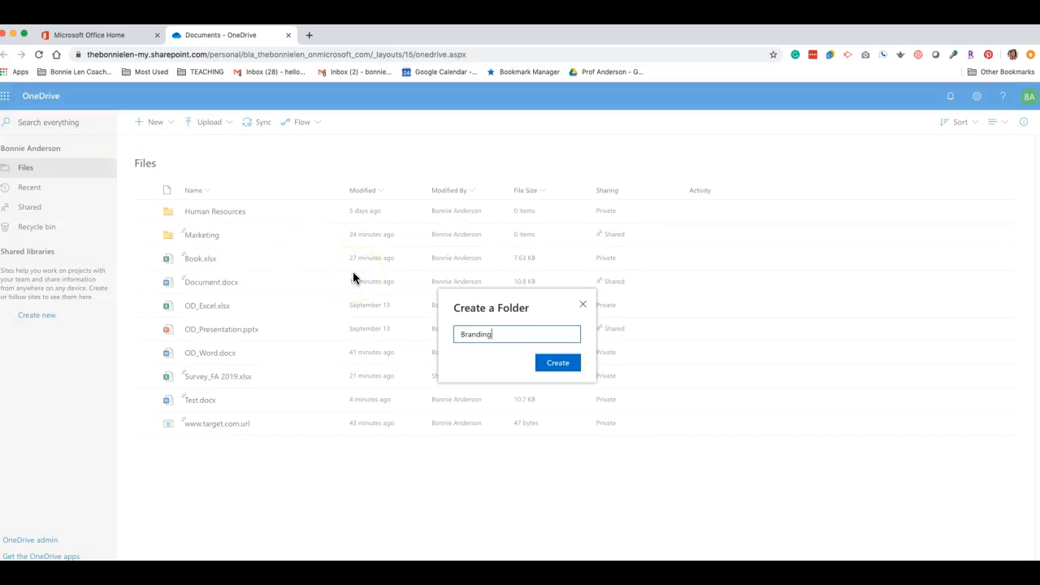
key(Return)
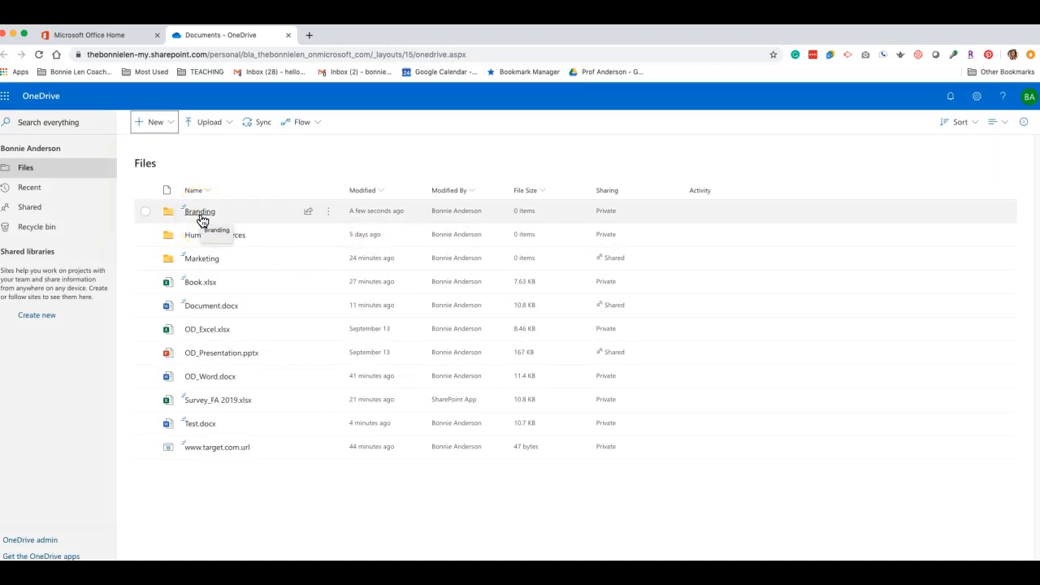
Step: View the Branding folder's details, then bring up Document.docx's action menu
click(329, 212)
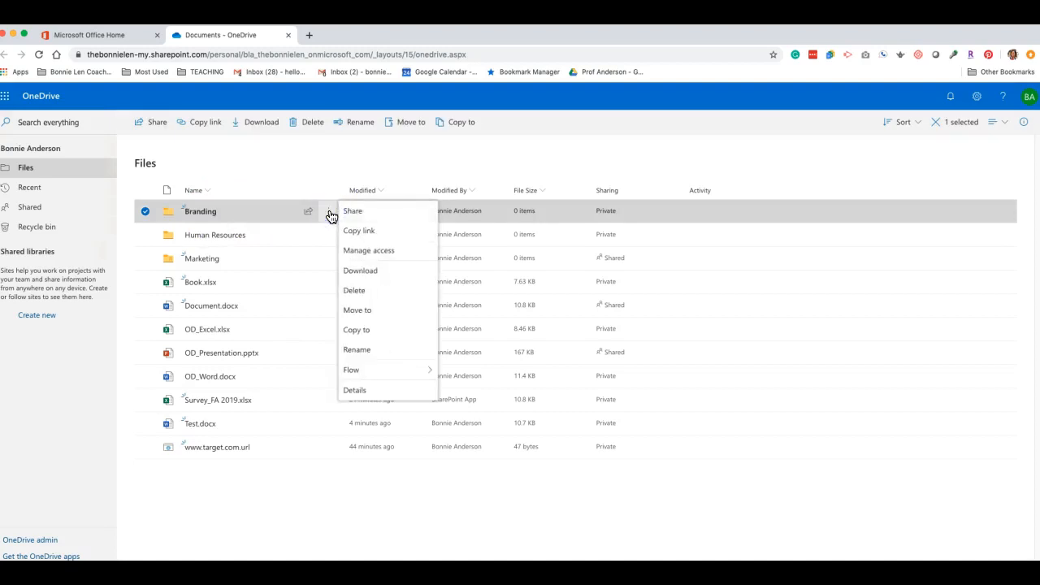
click(354, 390)
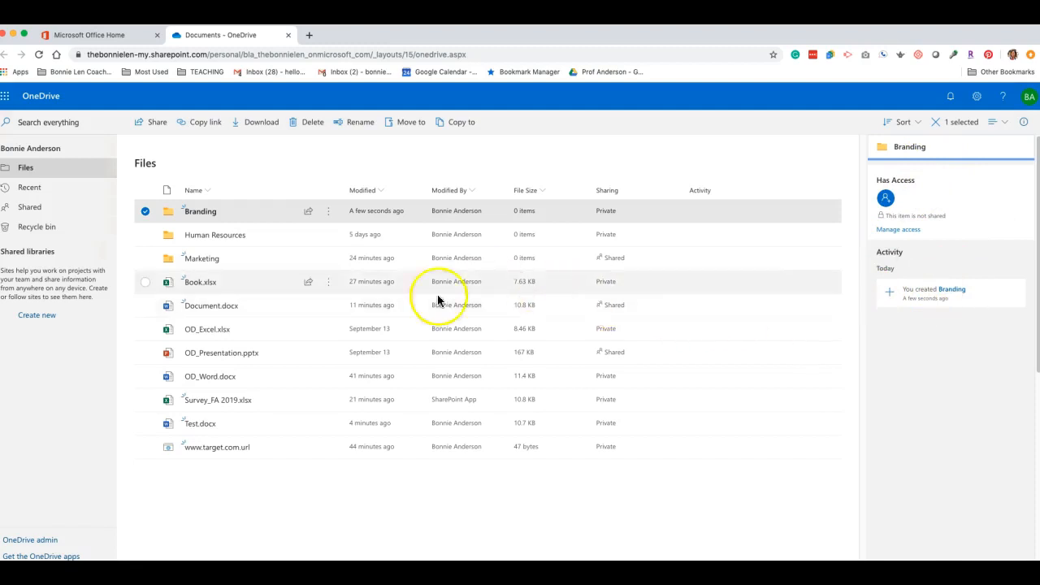
mouse_move(312, 372)
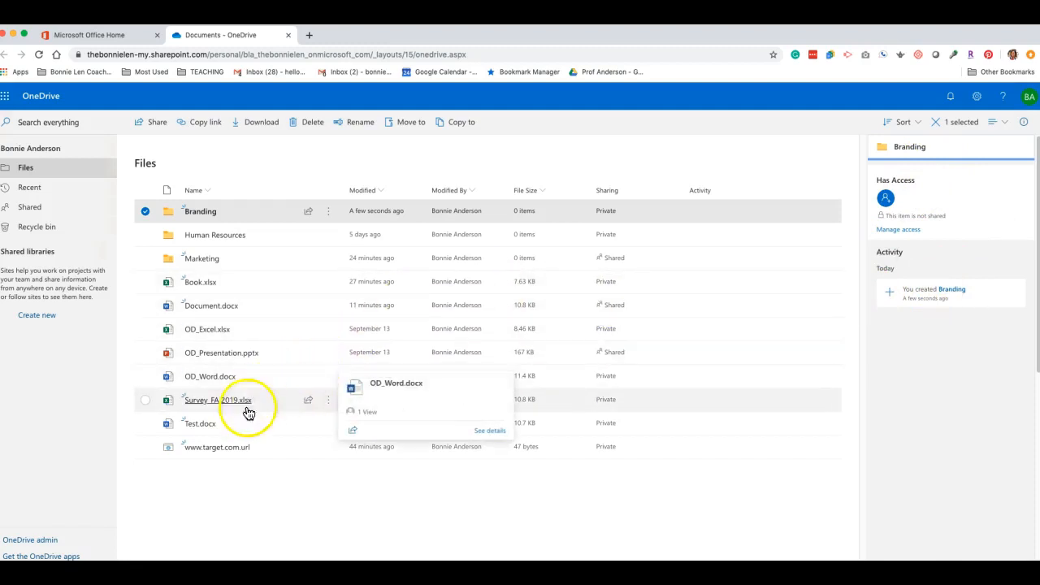
mouse_move(251, 427)
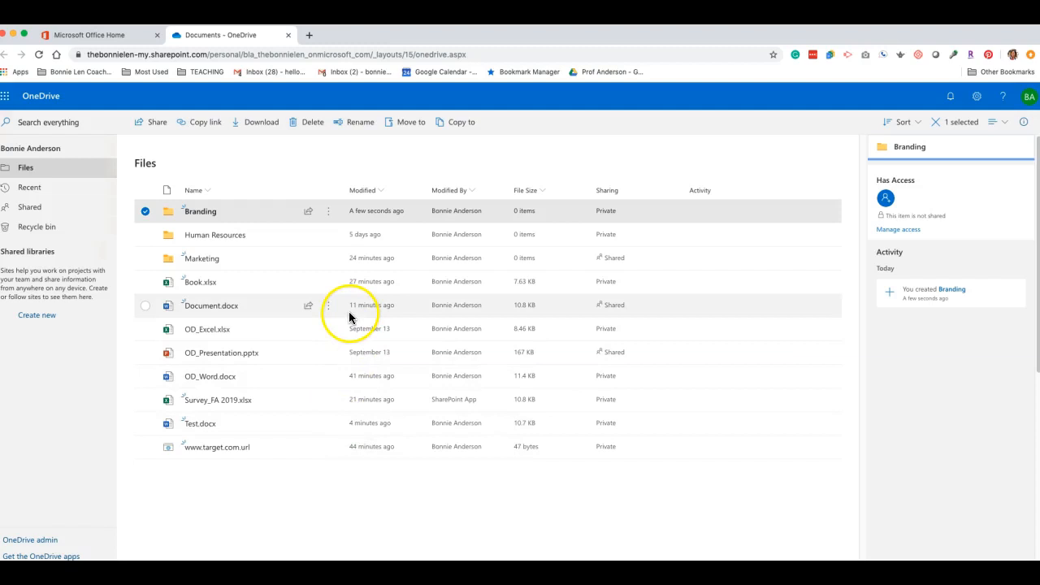
mouse_move(325, 314)
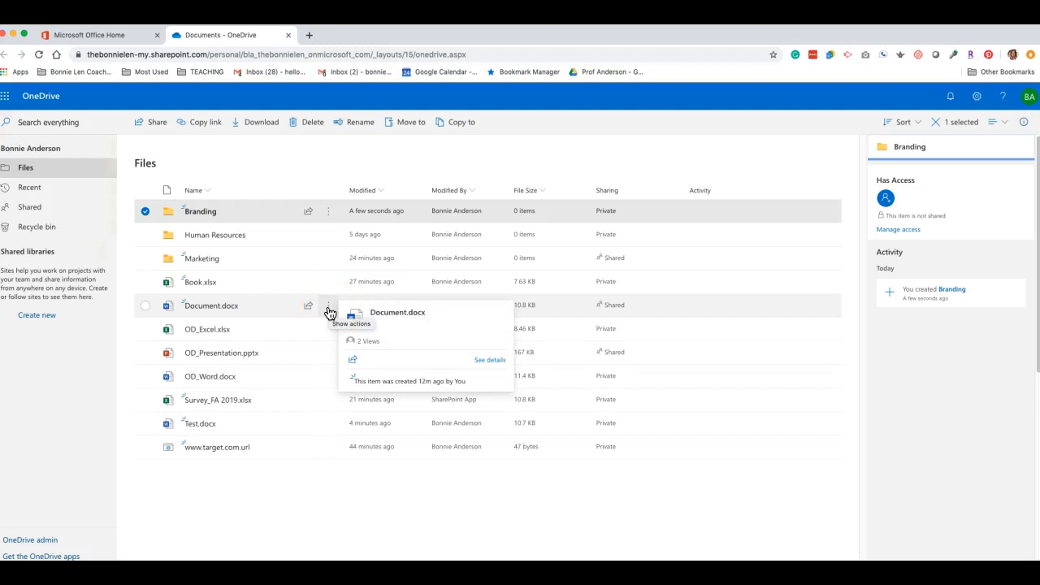
click(328, 311)
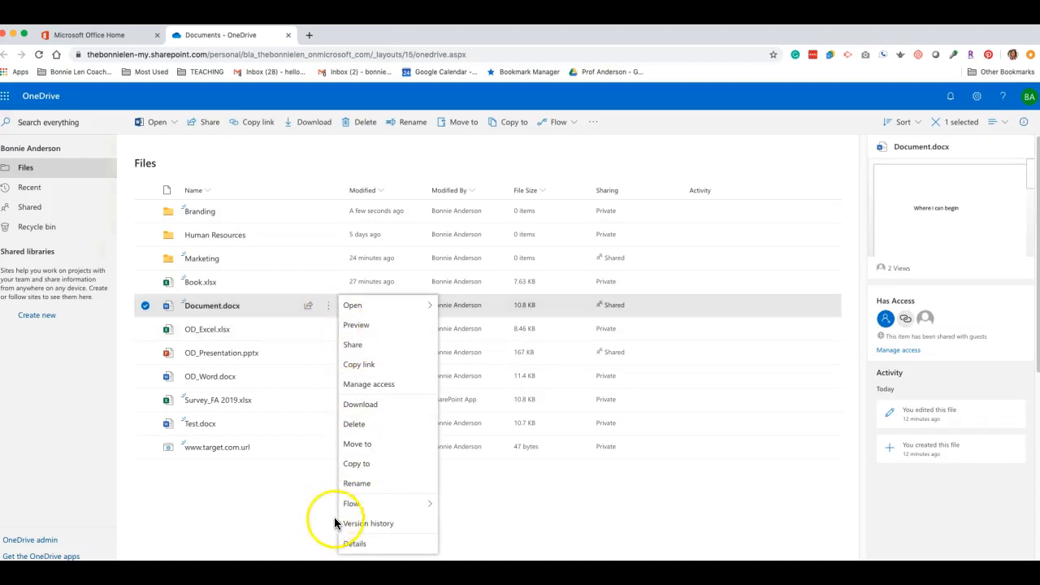
Step: Review Document.docx's version history showing versions 2.0 and 1.0 at 10.8 KB, then close it
click(363, 528)
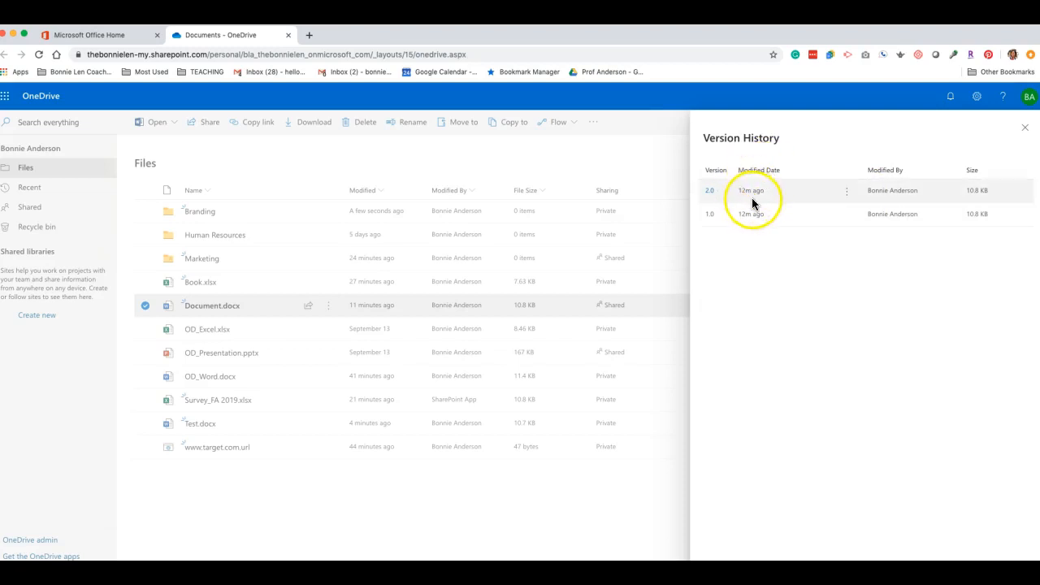
click(1025, 130)
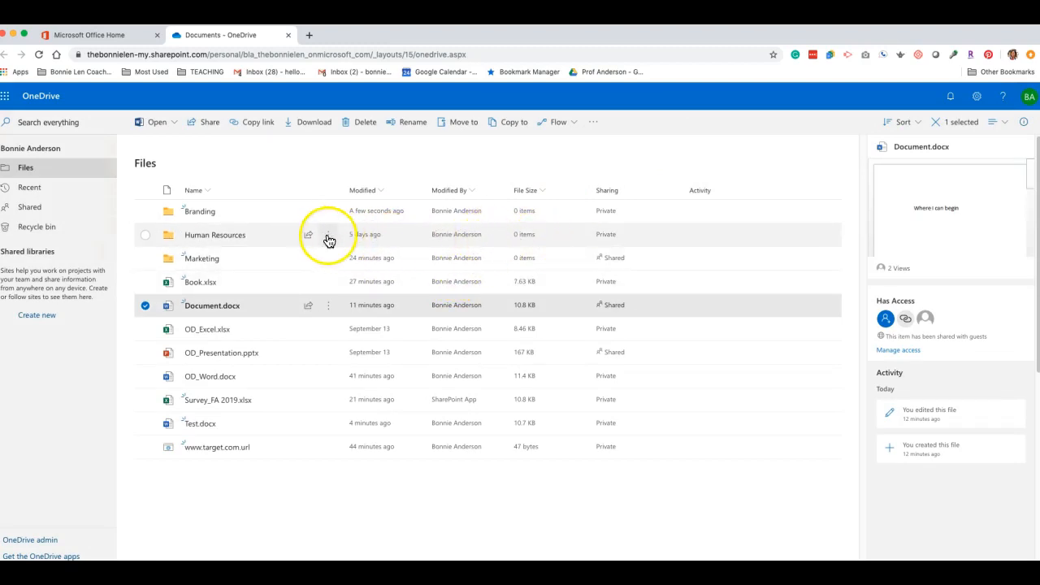
Step: Show the Human Resources folder's details, then bring up the action menu for OD_Word.docx
click(328, 235)
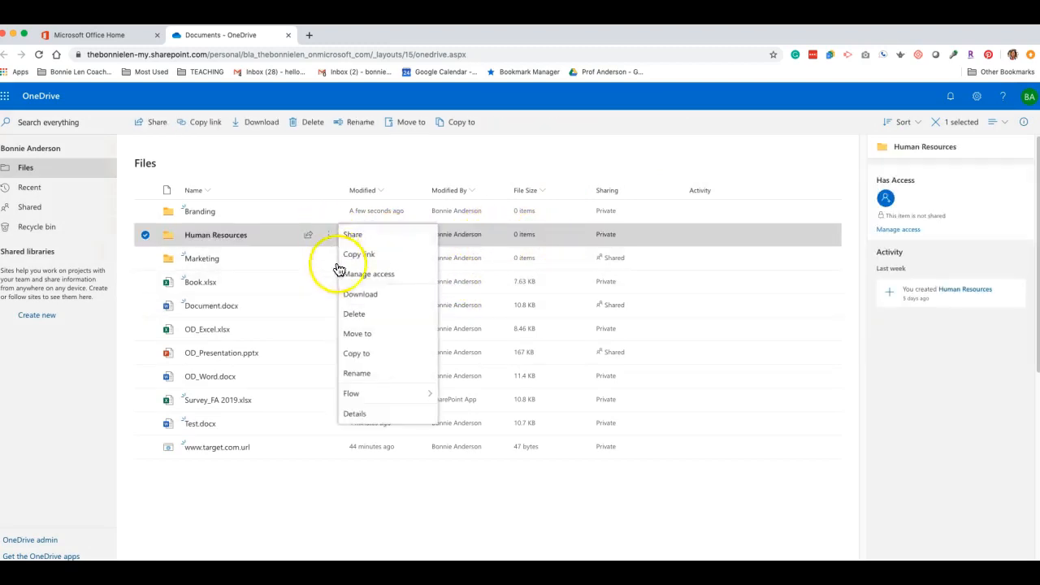
click(381, 418)
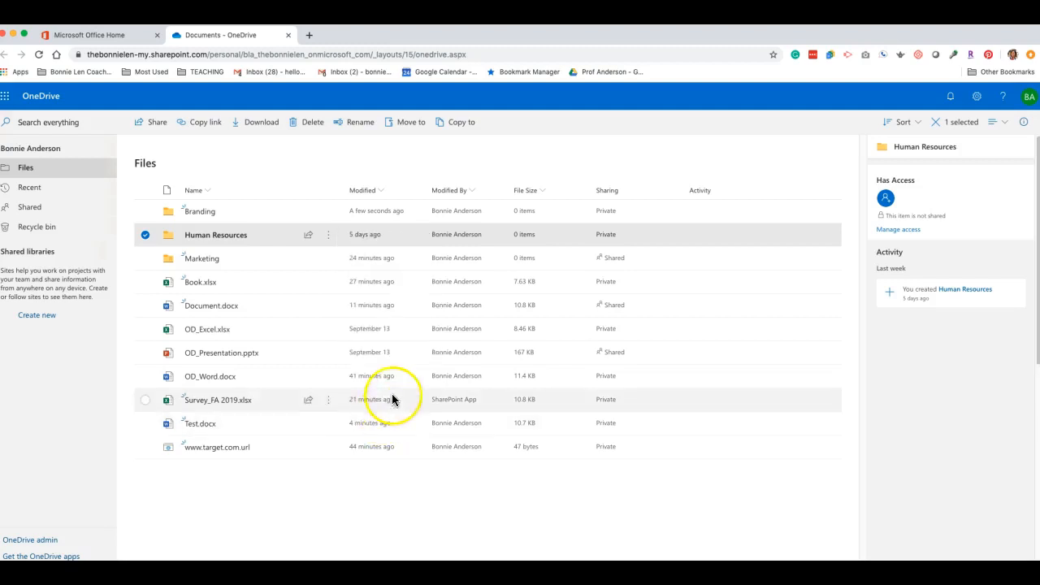
click(328, 235)
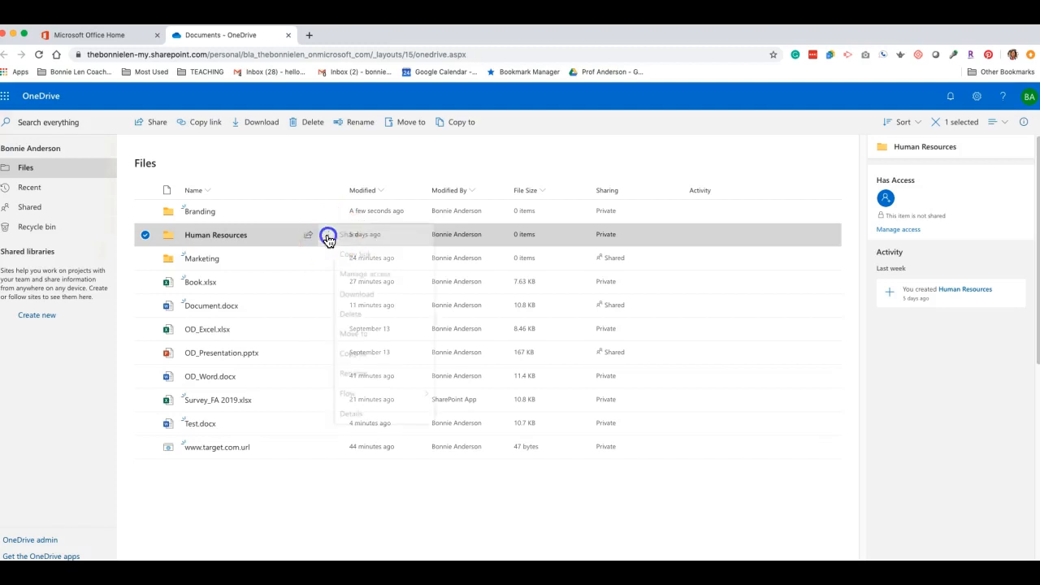
click(395, 418)
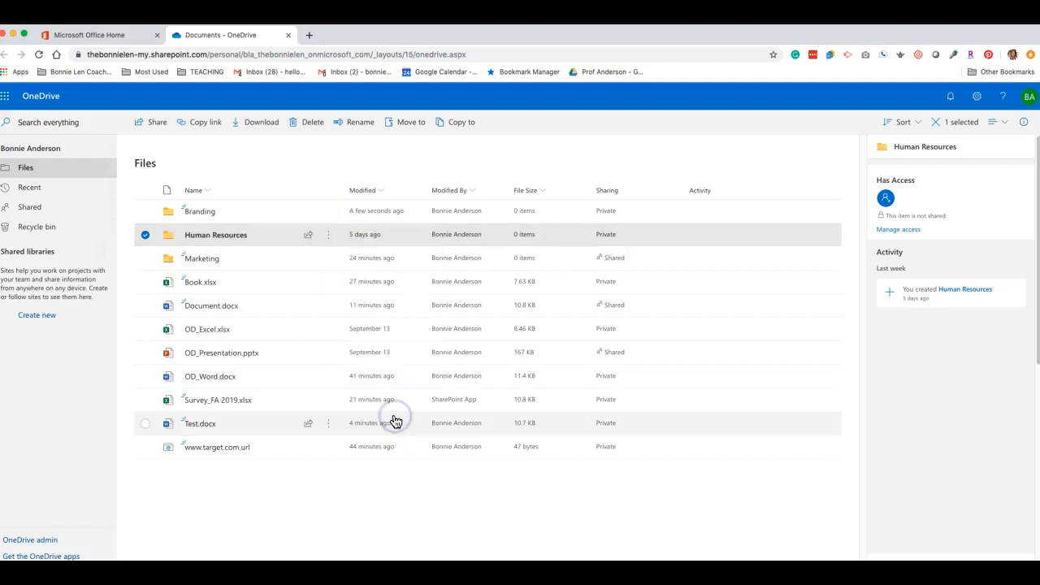
click(329, 377)
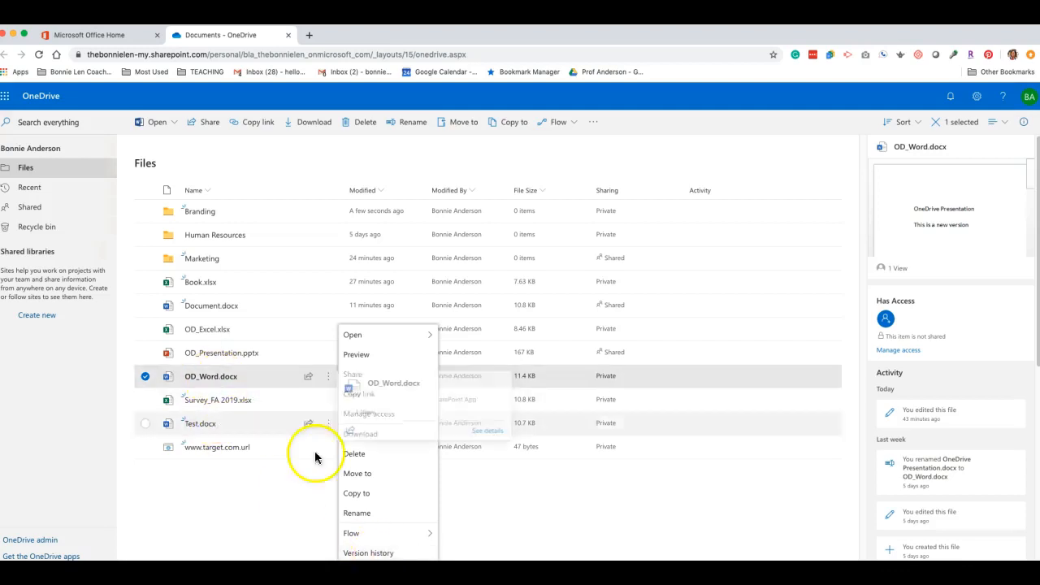
Step: Review OD_Word.docx's version history listing versions 2.0 and 1.0 at 11.4 KB, then close it
click(366, 552)
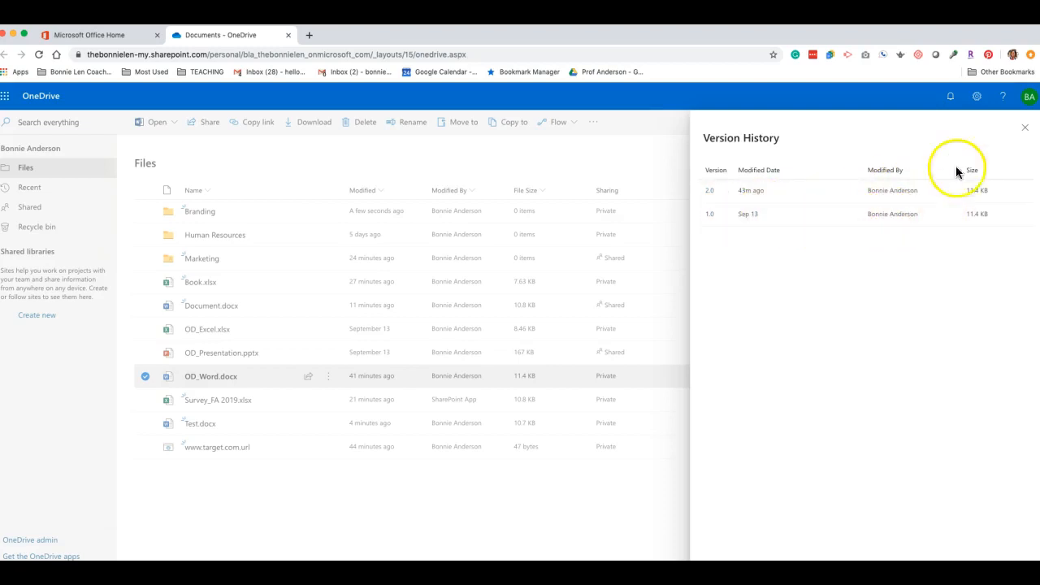
click(1022, 129)
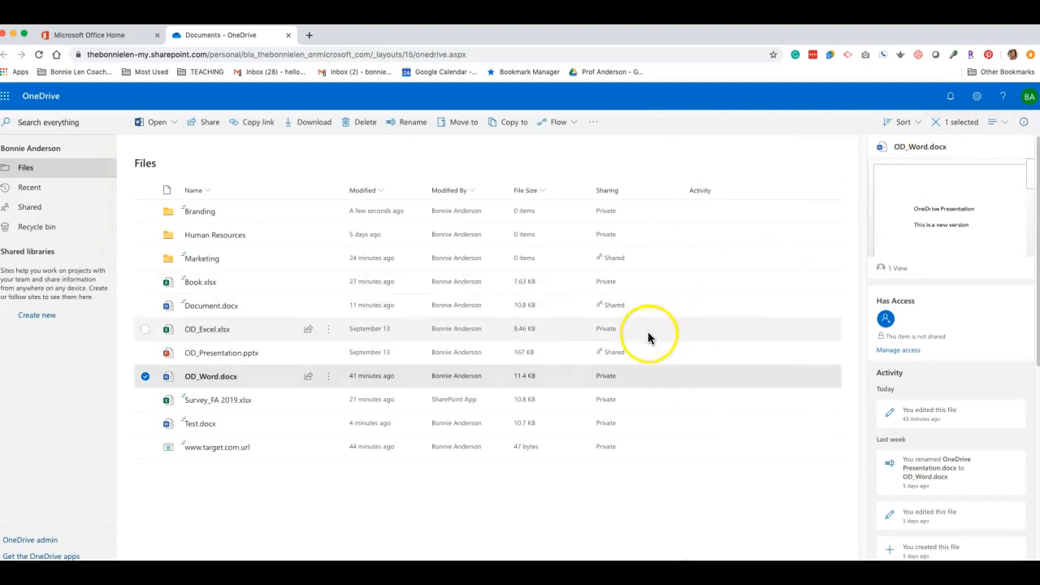